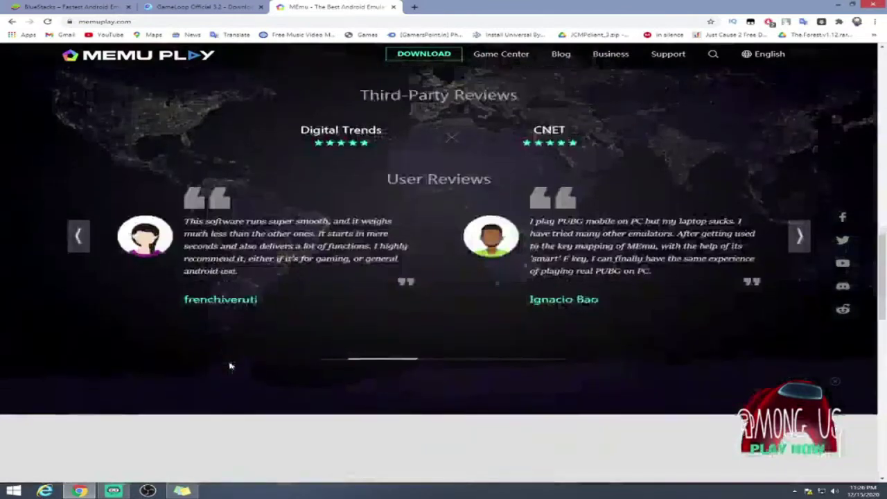
- Examine the MEmu homepage's worldwide downloads headline, its review section and the popular games listing
scroll(235, 356, up, 2)
drag(269, 152, 348, 153)
click(347, 152)
drag(269, 157, 332, 152)
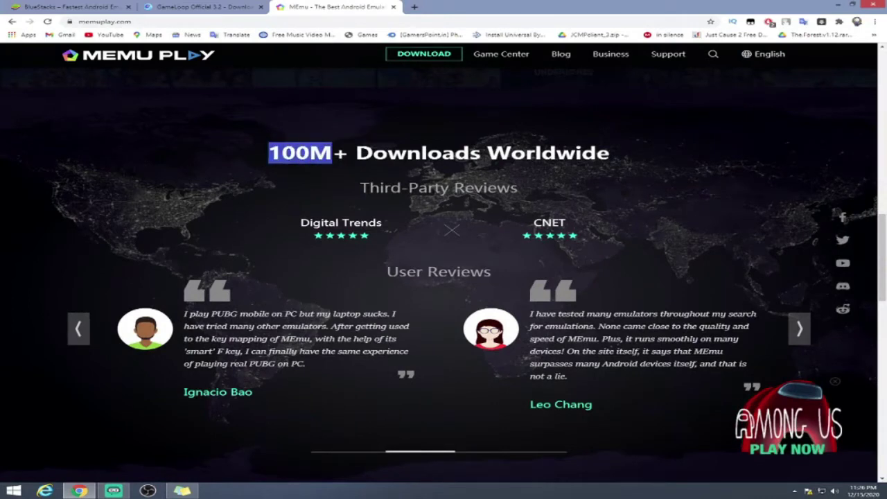
drag(270, 152, 356, 153)
click(307, 152)
click(356, 153)
scroll(446, 240, down, 10)
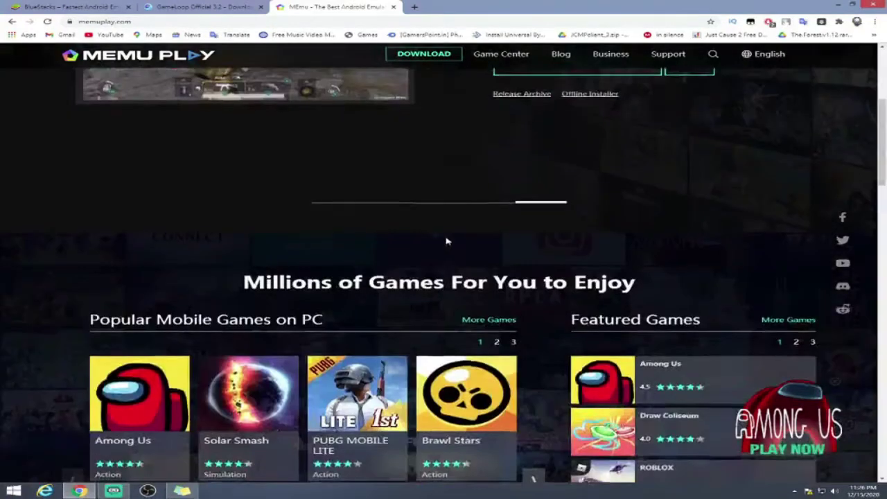
scroll(358, 231, up, 15)
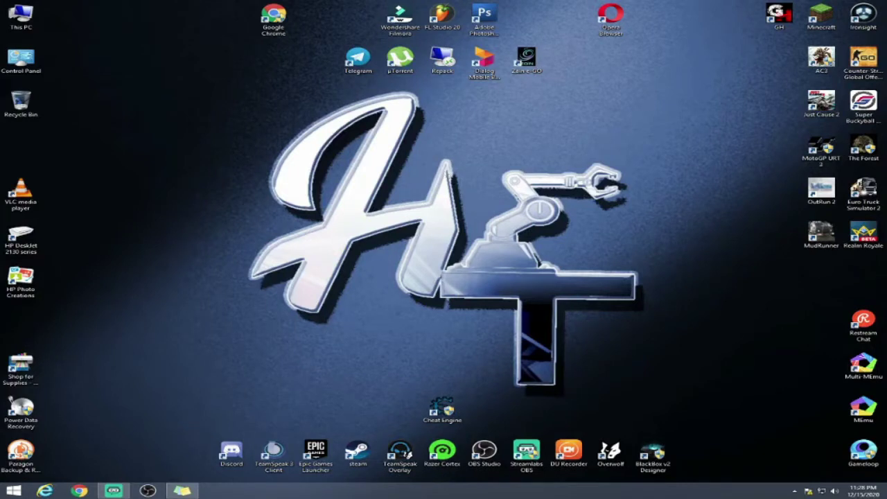
- Launch GameLoop, view its installed games, and open the Setting Center
double_click(863, 451)
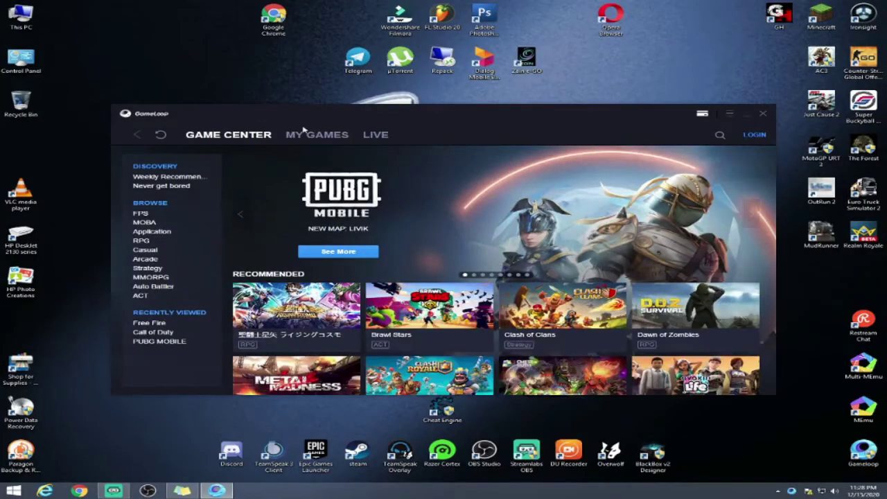
click(303, 131)
click(763, 113)
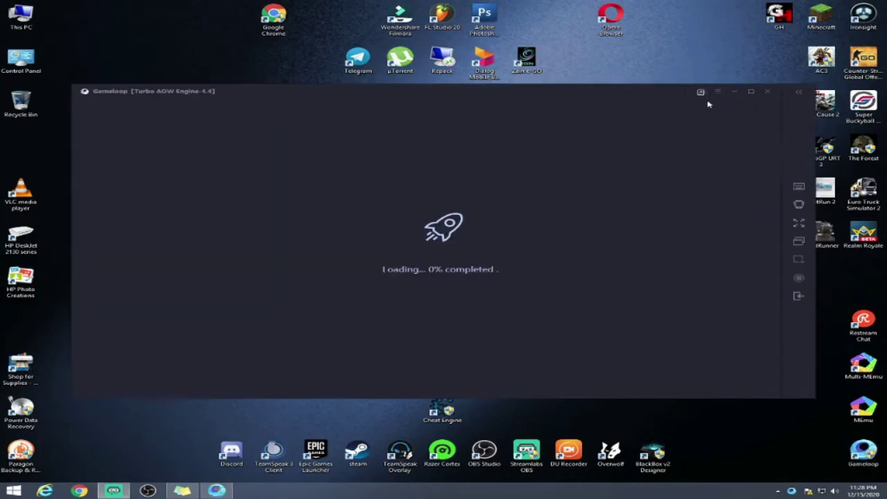
click(701, 92)
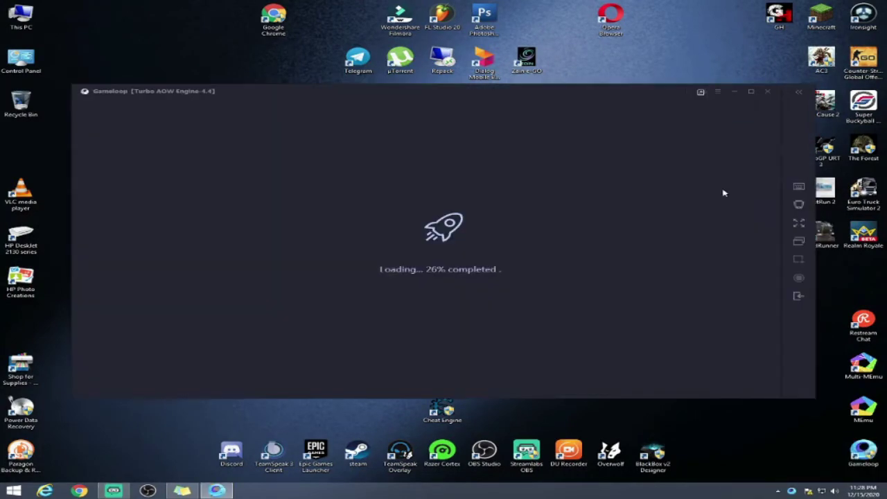
click(722, 192)
mouse_move(251, 491)
click(456, 257)
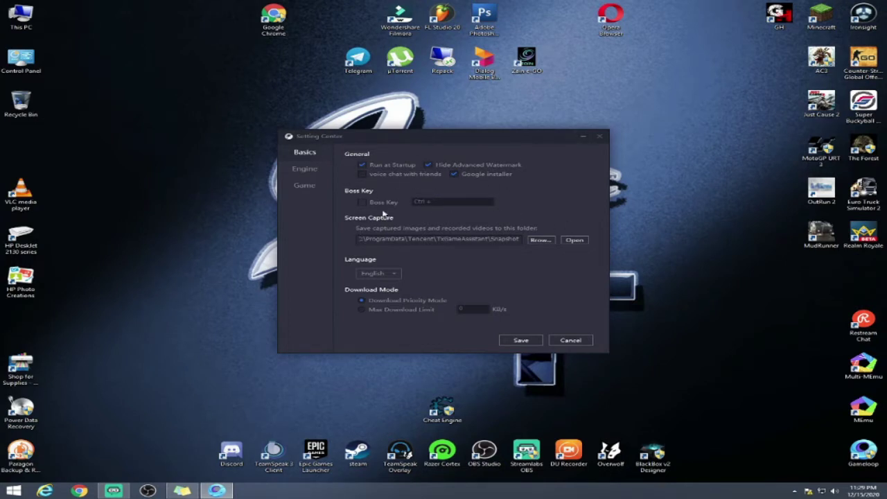
- Toggle the Run as Startup option and set the engine's rendering mode to DirectX+
click(360, 165)
click(309, 172)
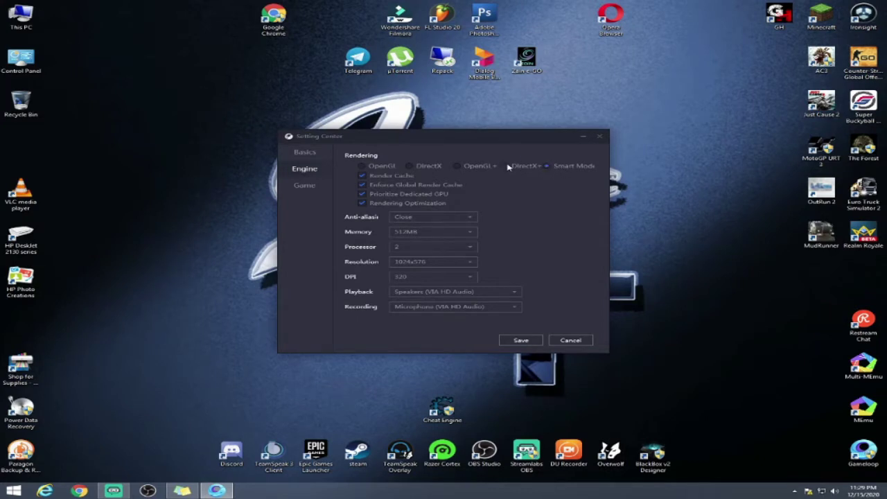
mouse_move(507, 168)
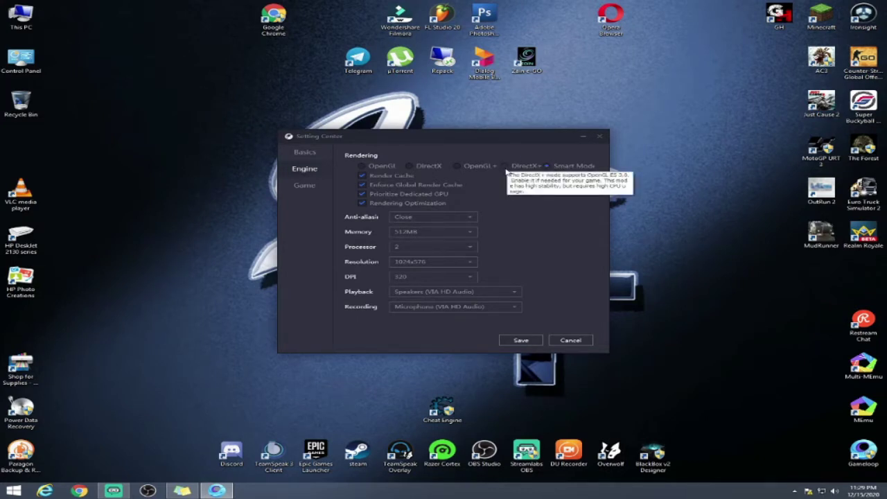
click(508, 169)
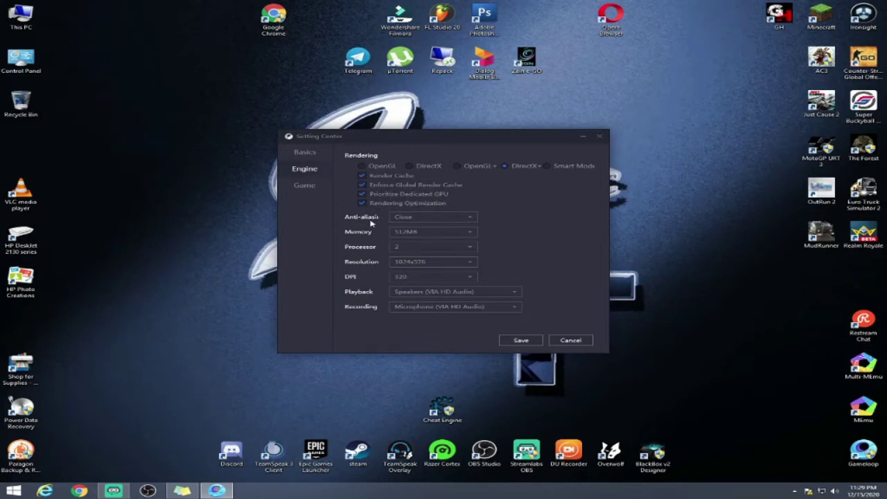
- Choose Close for the engine's anti-aliasing and 512MB for its memory
click(402, 219)
click(407, 230)
click(406, 234)
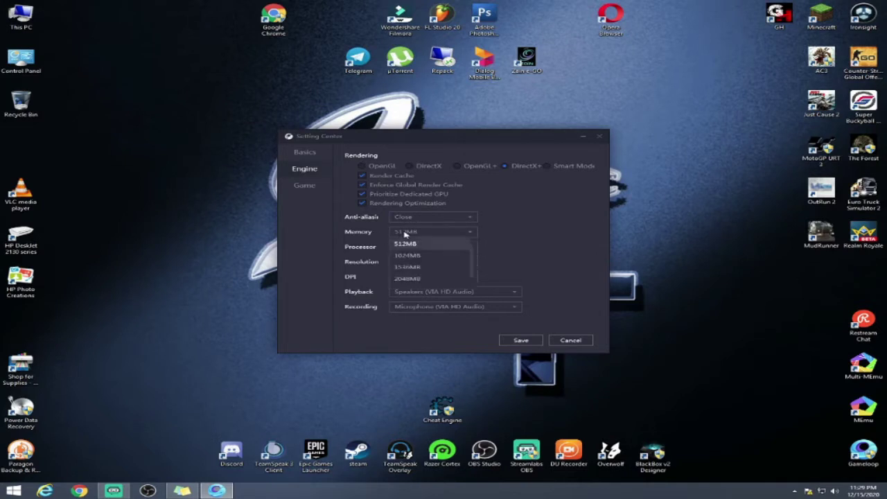
scroll(406, 246, up, 1)
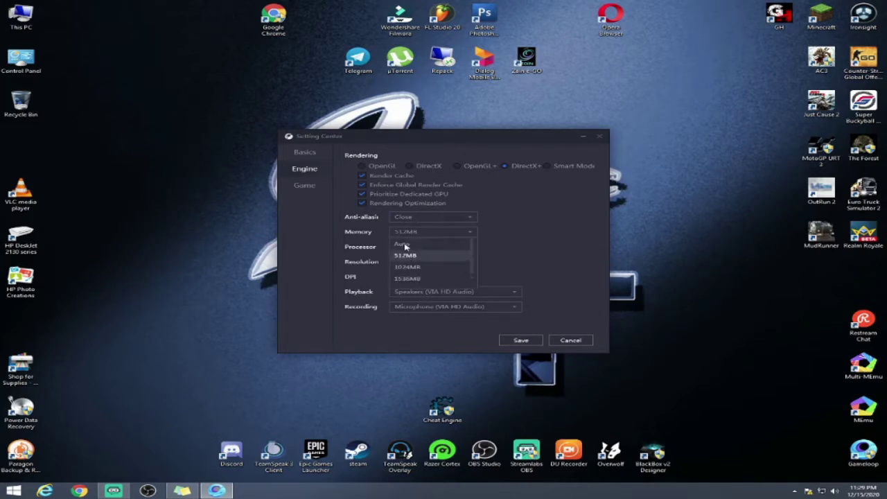
click(407, 256)
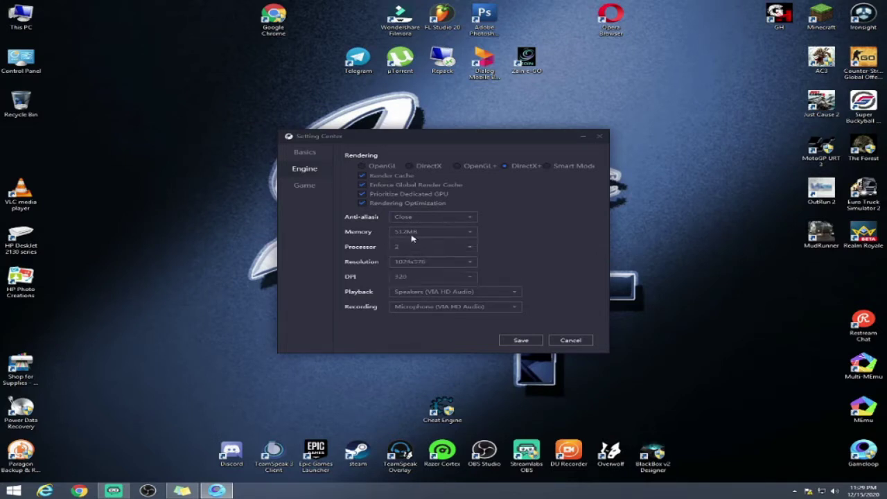
click(412, 239)
click(408, 251)
click(419, 239)
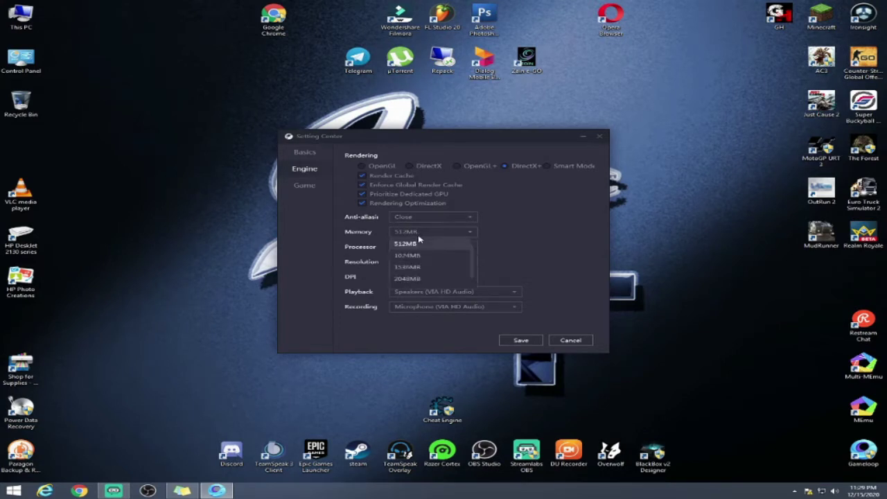
click(417, 249)
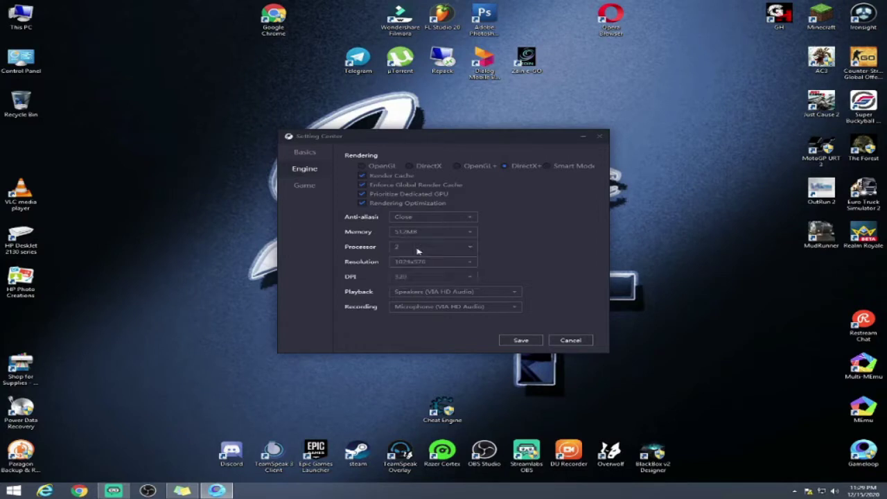
- Try 1024MB as the engine memory and set it back to 512MB
click(411, 236)
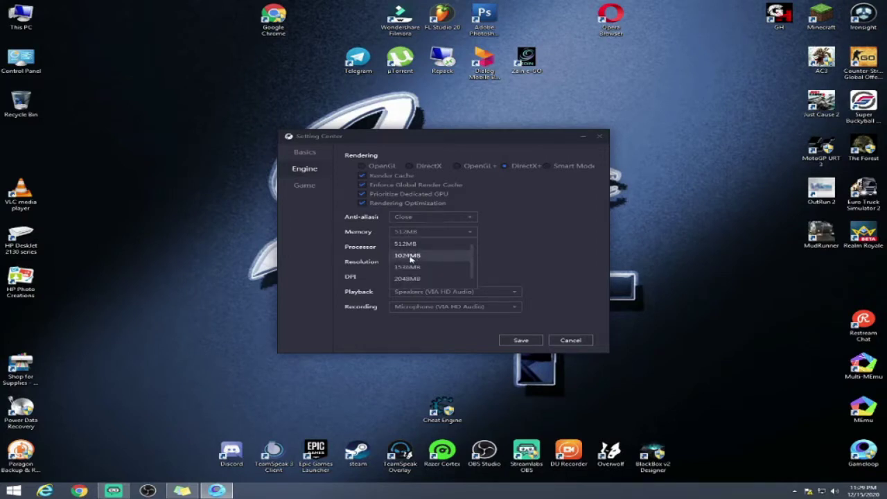
click(411, 256)
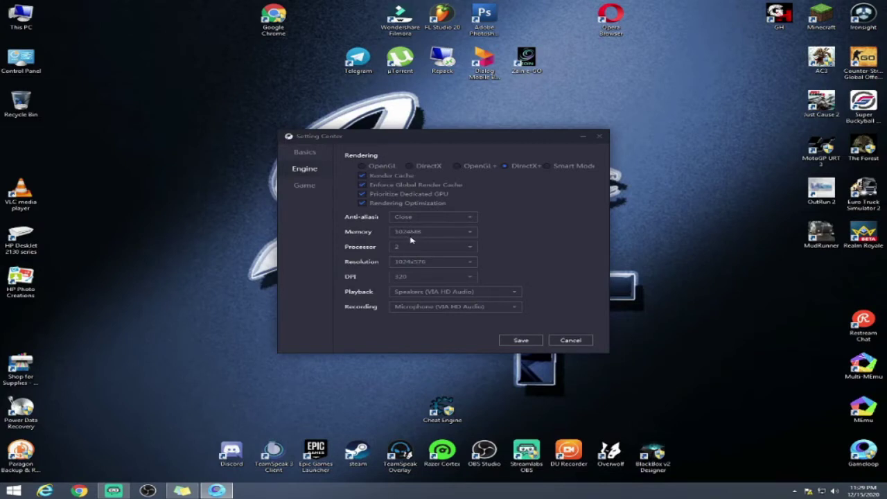
click(410, 237)
scroll(419, 254, up, 1)
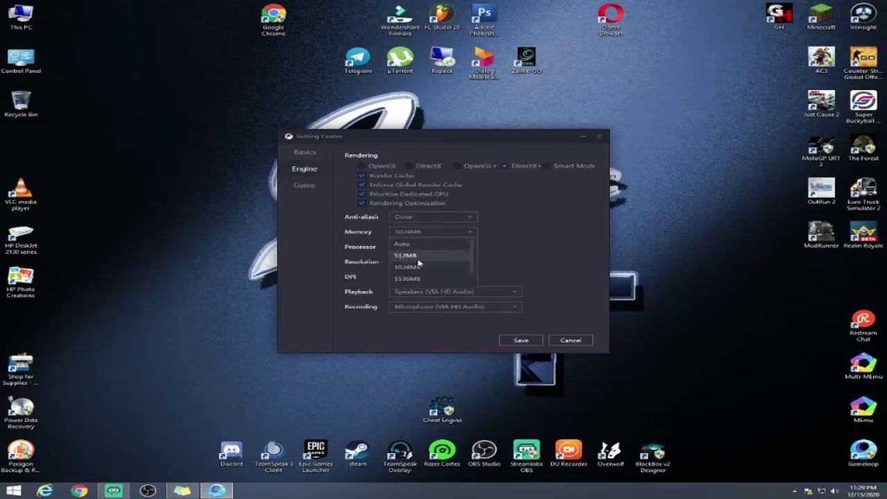
click(414, 258)
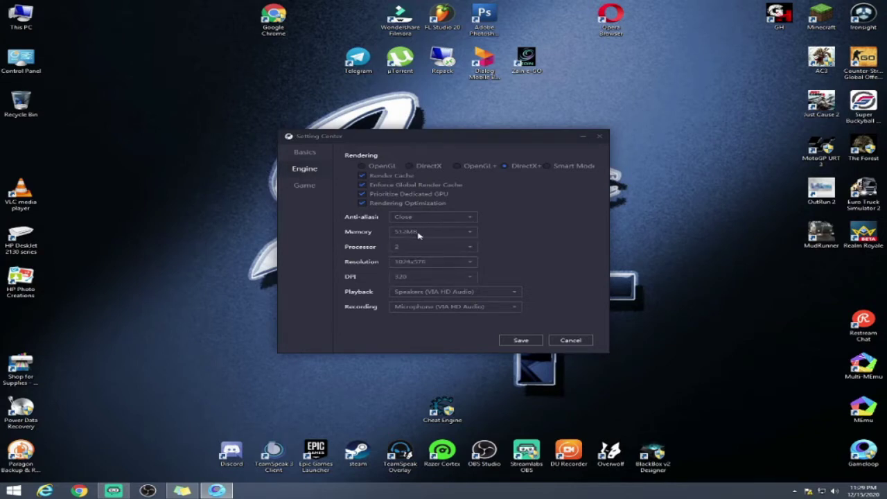
- Try 4 as the engine's processor count and set it back to 2
click(398, 251)
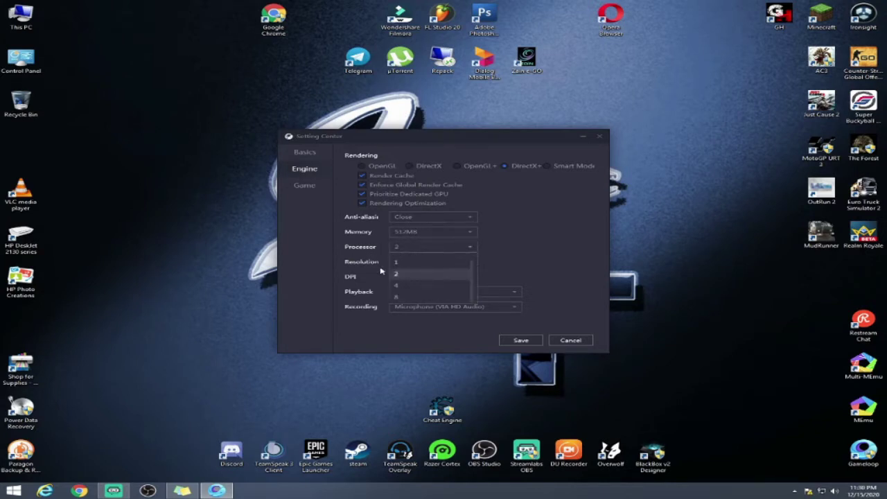
click(411, 277)
click(407, 253)
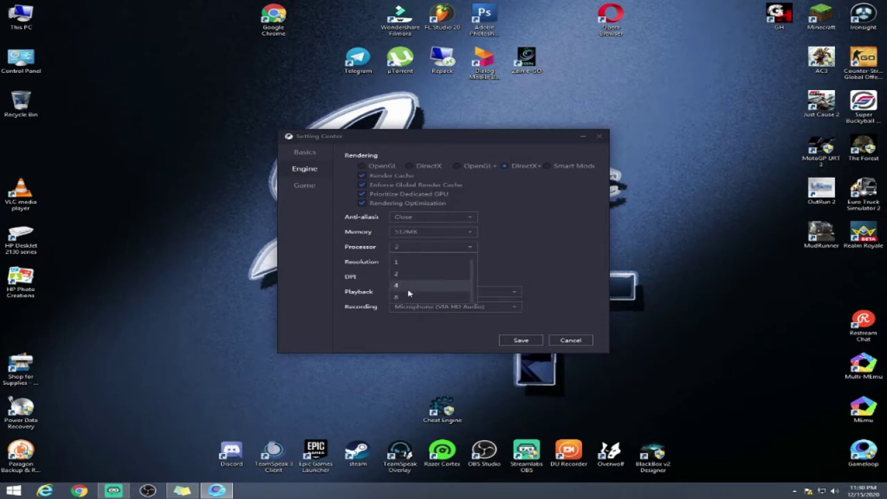
click(406, 291)
click(420, 250)
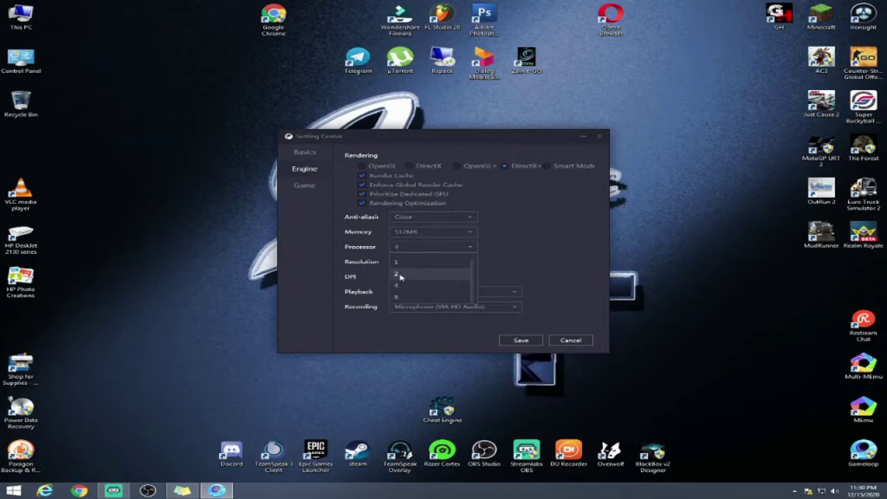
click(397, 275)
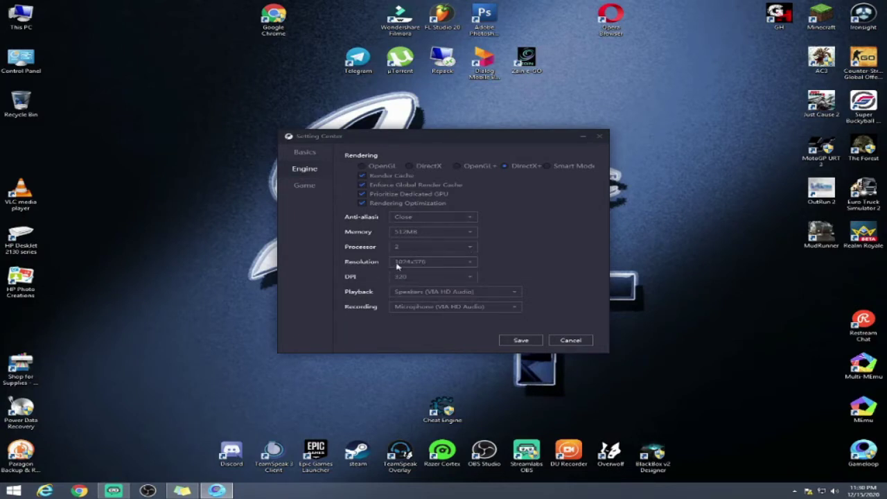
- Try 1600x900 as the engine resolution and set it back to 1024x576
click(405, 262)
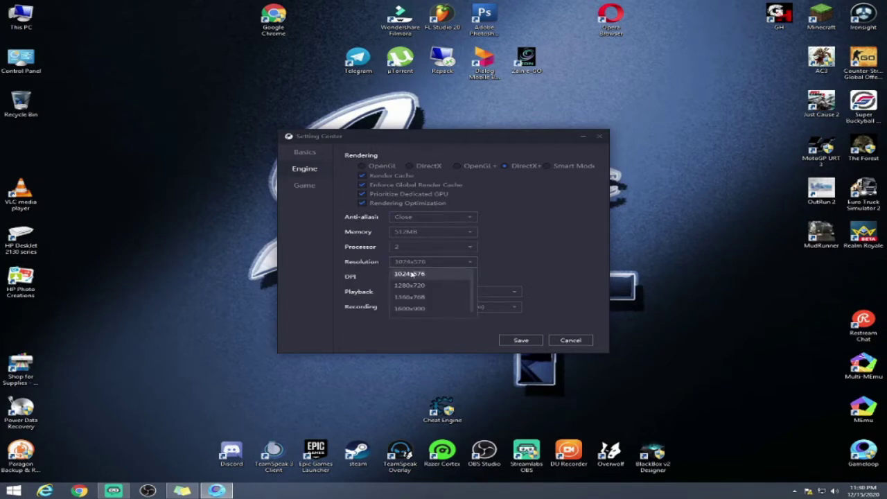
click(411, 274)
click(412, 263)
click(425, 316)
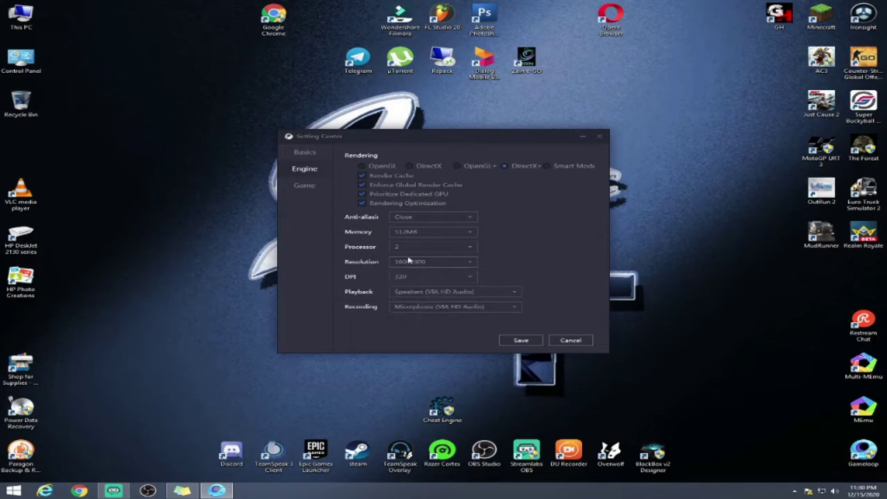
click(428, 264)
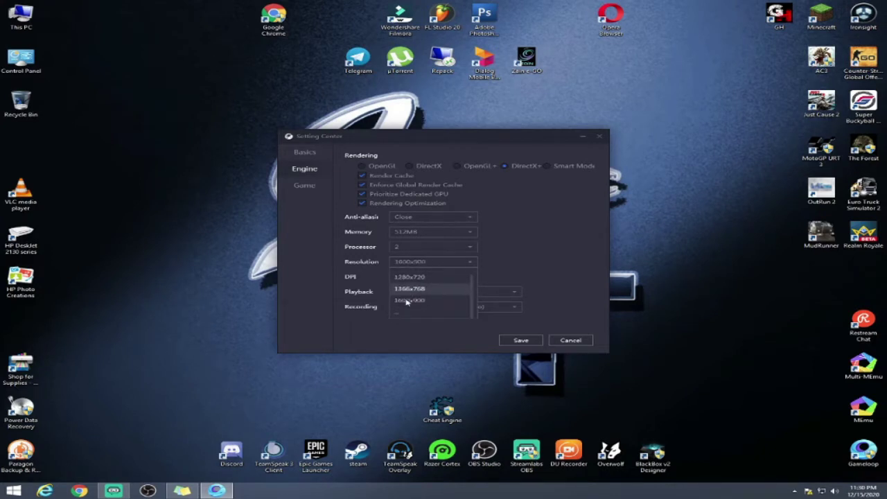
scroll(406, 299, up, 1)
click(403, 275)
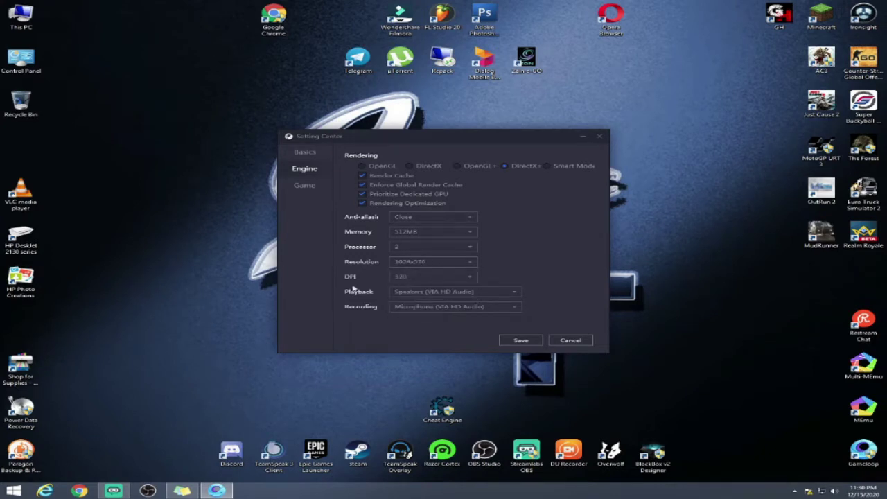
- Choose 320 as the engine's DPI and cancel out of the Setting Center
click(420, 280)
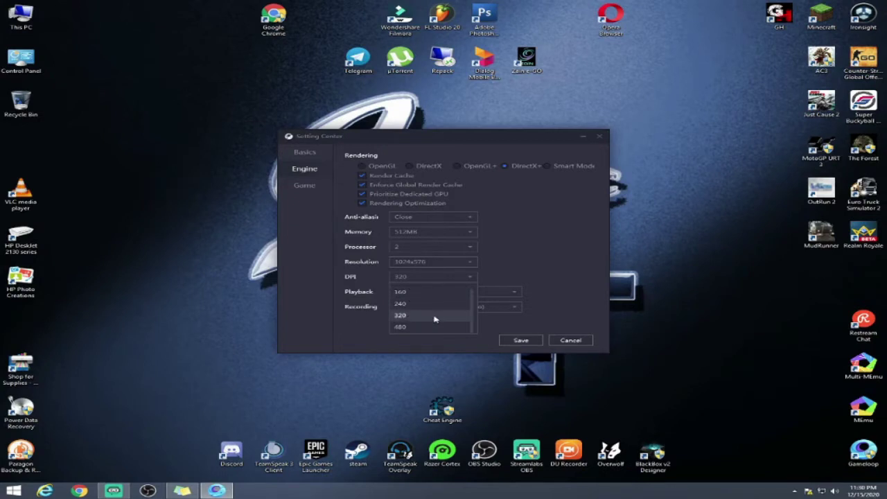
click(397, 316)
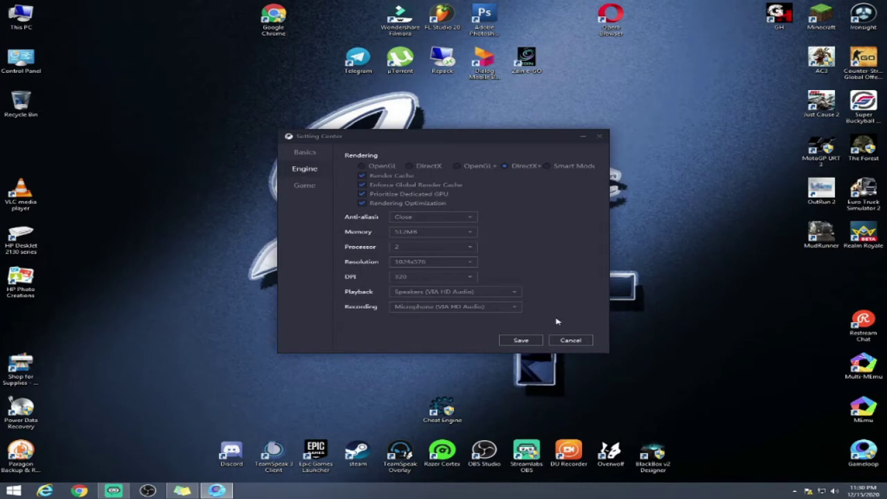
click(571, 340)
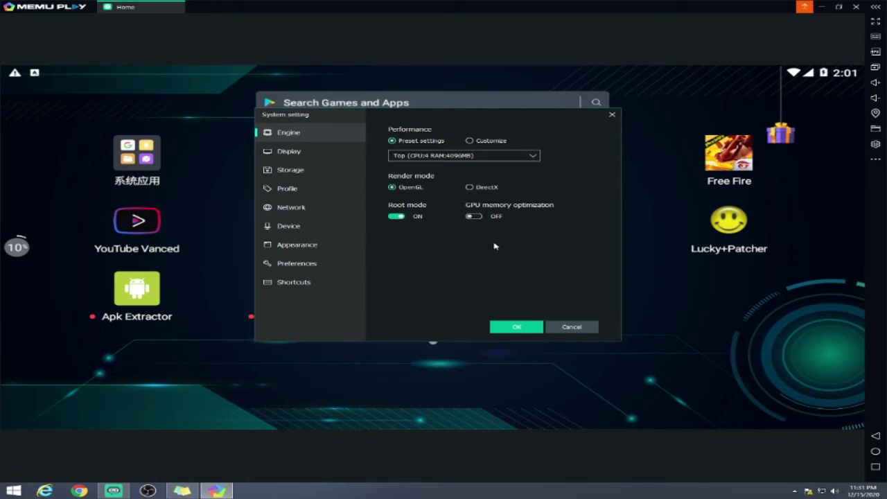
- In MEmu's engine settings, set the performance preset to Low (CPU:1 RAM:1024MB)
click(444, 156)
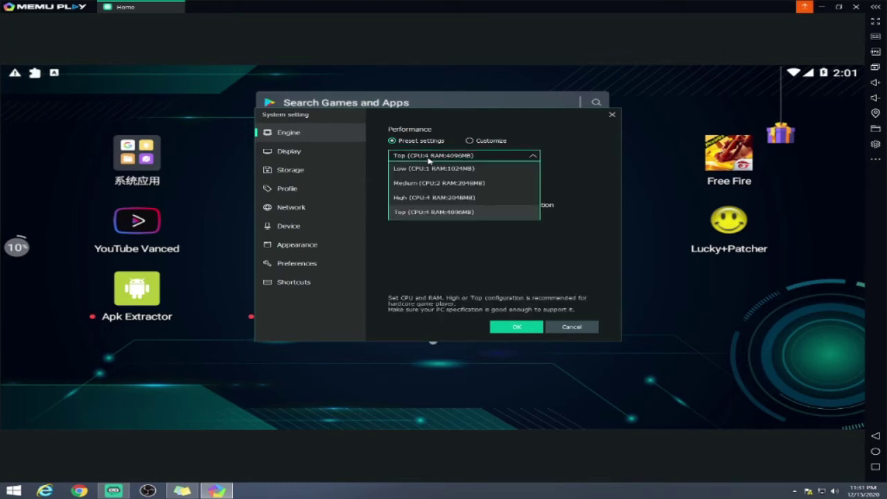
click(415, 157)
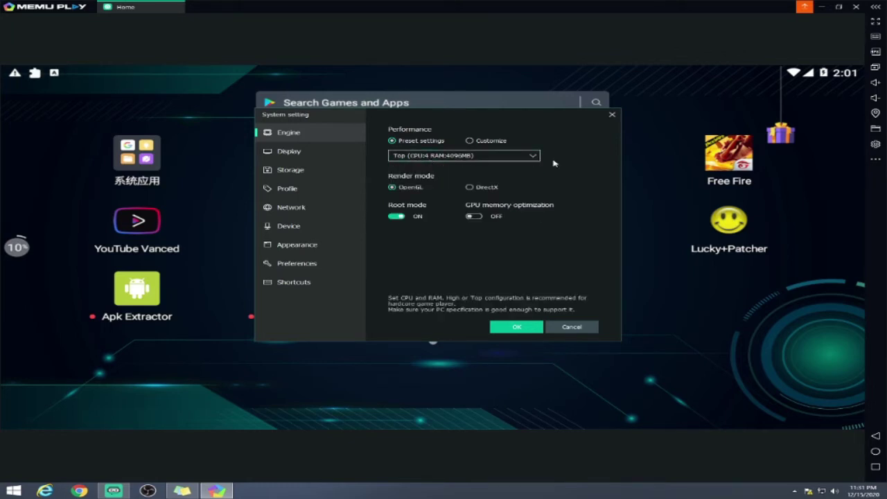
click(485, 156)
click(424, 170)
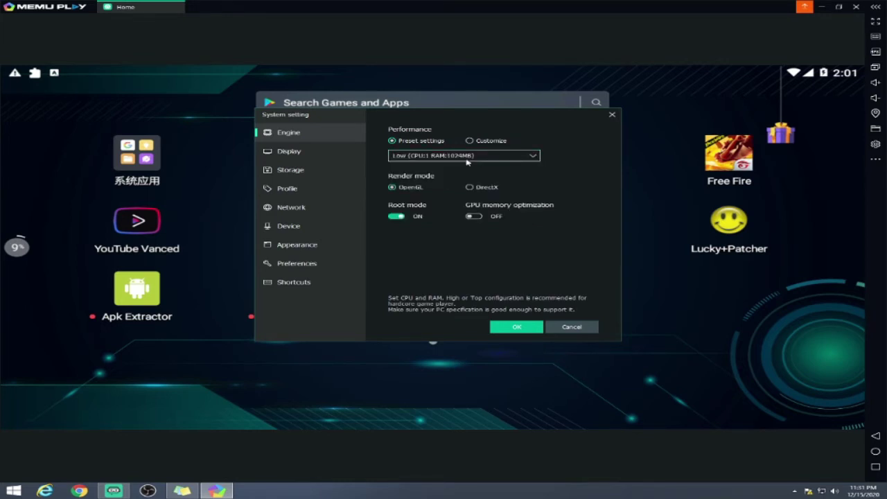
- Set the engine's performance preset to Medium (CPU:2 RAM:2048MB)
click(467, 158)
click(411, 183)
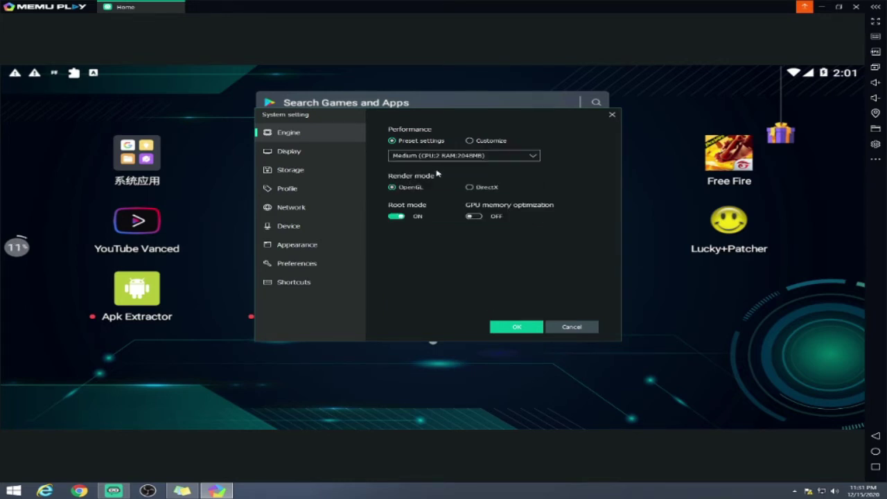
click(429, 156)
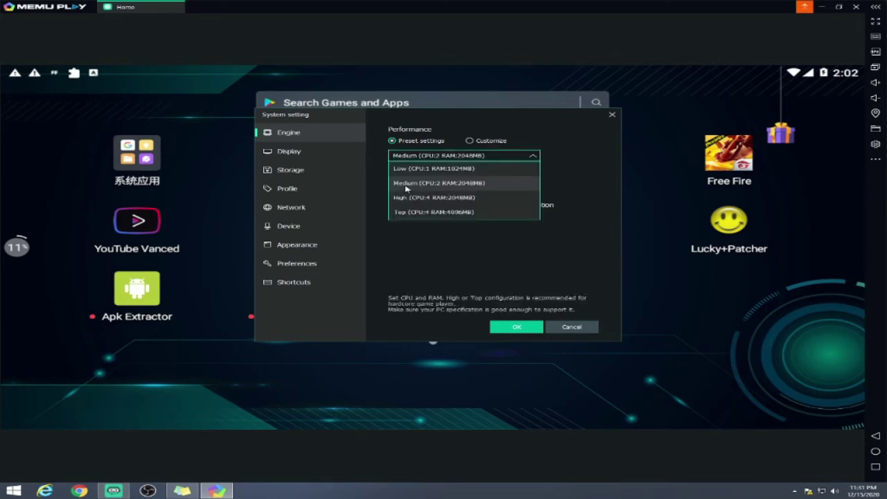
click(479, 185)
- Try the Low (CPU:1 RAM:1024MB) performance preset and set it back to Medium (CPU:2 RAM:2048MB)
click(467, 158)
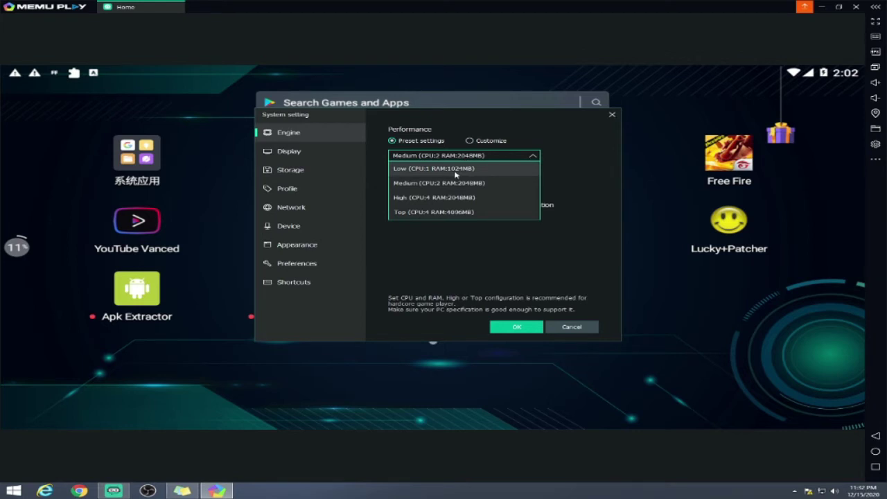
click(455, 170)
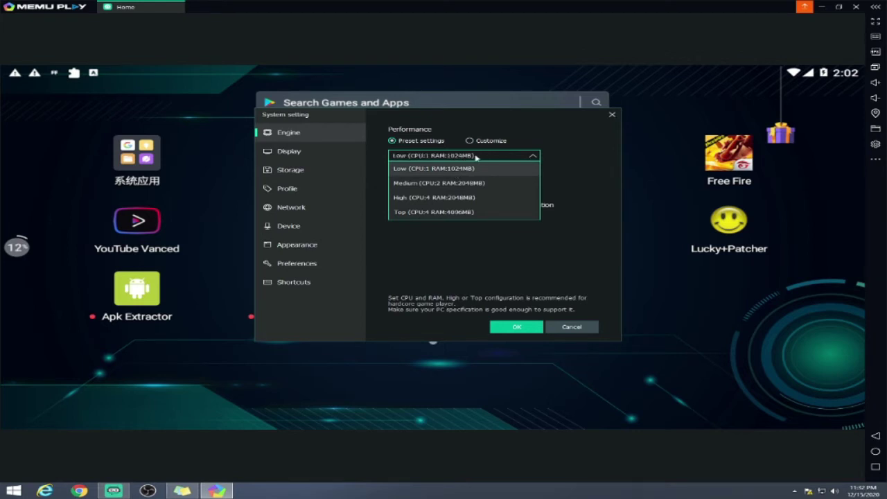
click(435, 183)
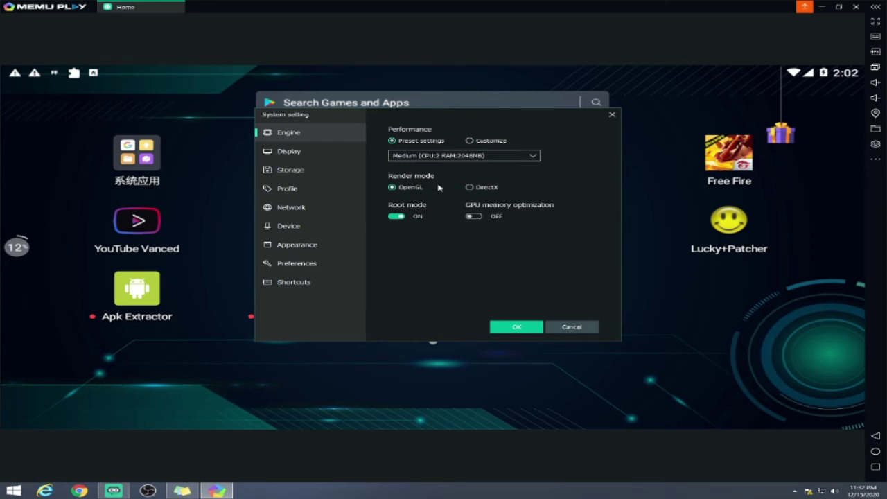
- Switch the engine's render mode to DirectX and turn root mode off
click(458, 155)
click(468, 185)
mouse_move(471, 191)
click(400, 216)
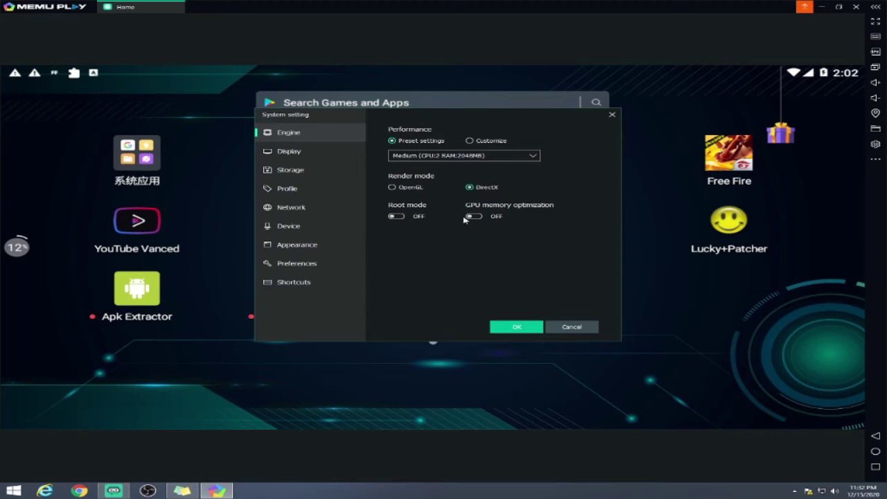
- Look through the Tablet and Phone resolution presets in the Display settings and return to Customize
click(289, 152)
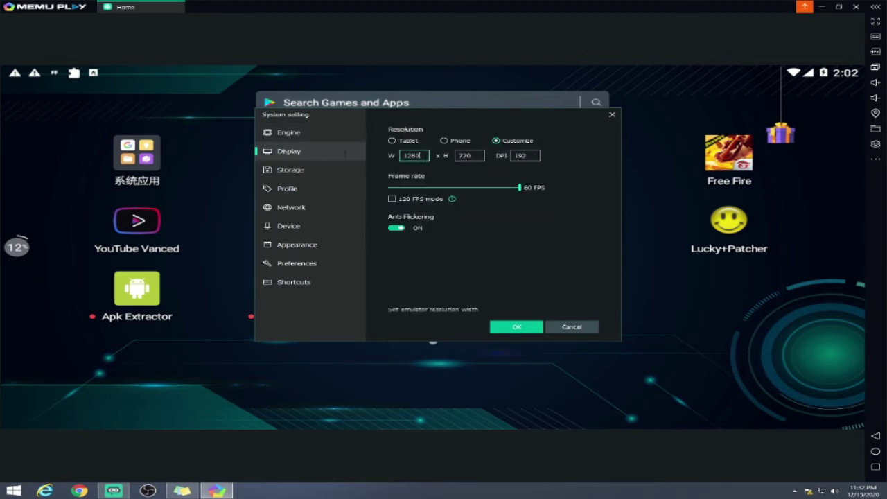
double_click(413, 155)
click(511, 140)
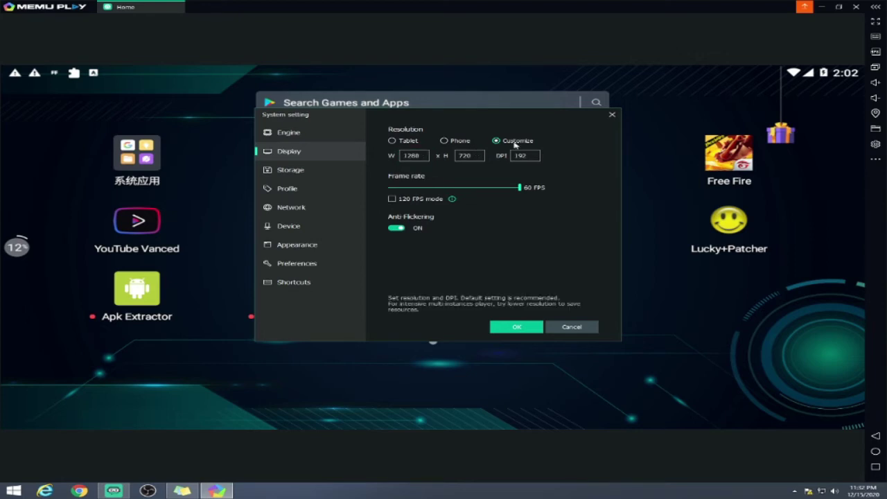
click(412, 142)
click(469, 154)
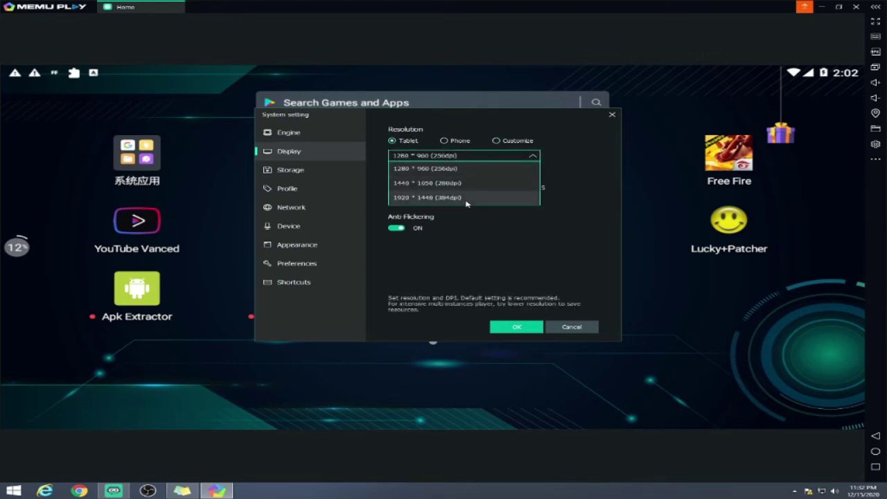
click(447, 141)
click(451, 156)
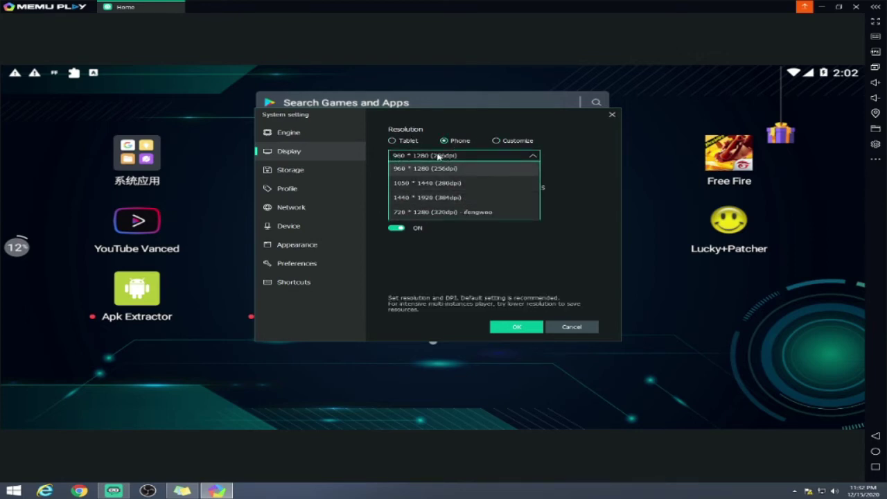
click(496, 142)
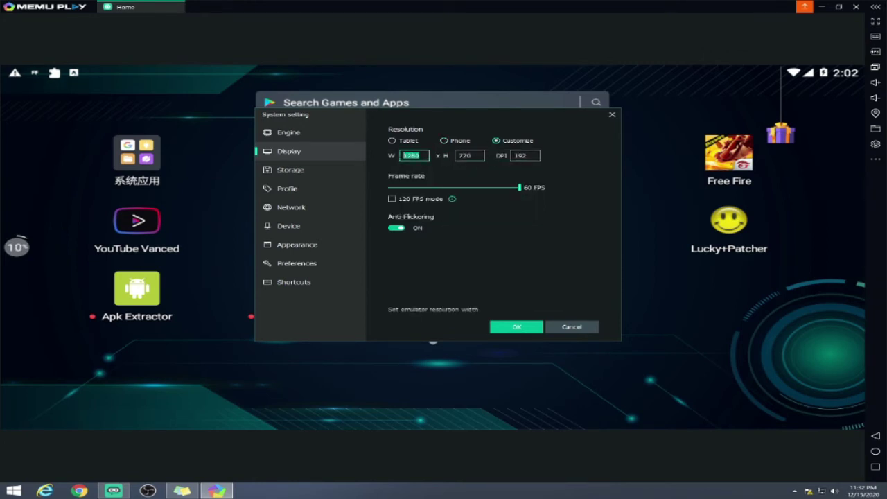
- Try 640 x 360 as the custom display resolution
double_click(415, 156)
click(464, 156)
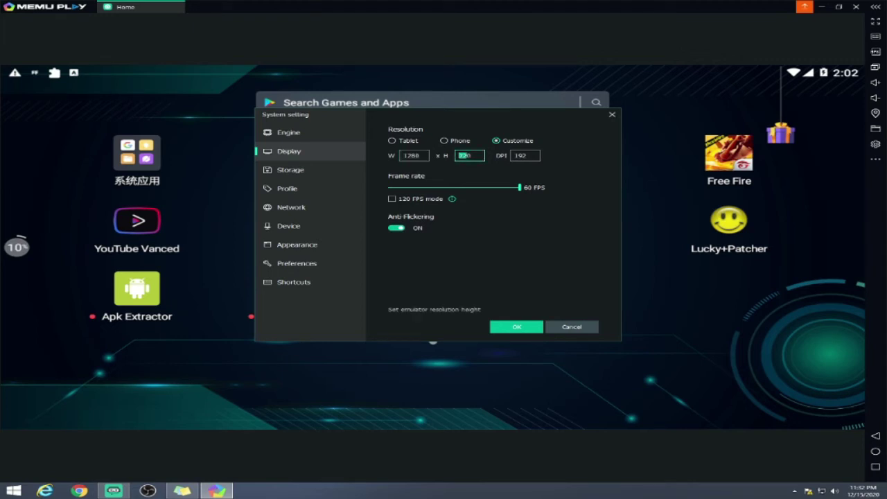
double_click(464, 156)
key(shift+Tab)
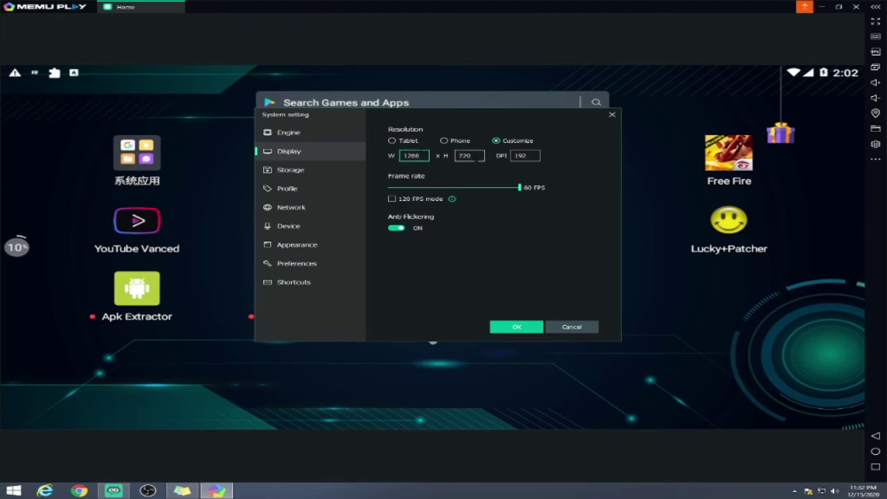
click(479, 158)
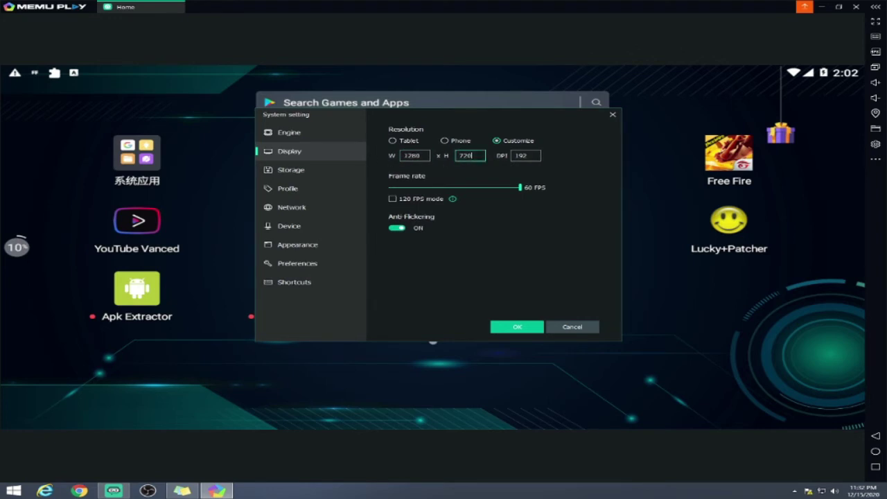
key(shift+Tab)
text(6)
double_click(470, 155)
text(8)
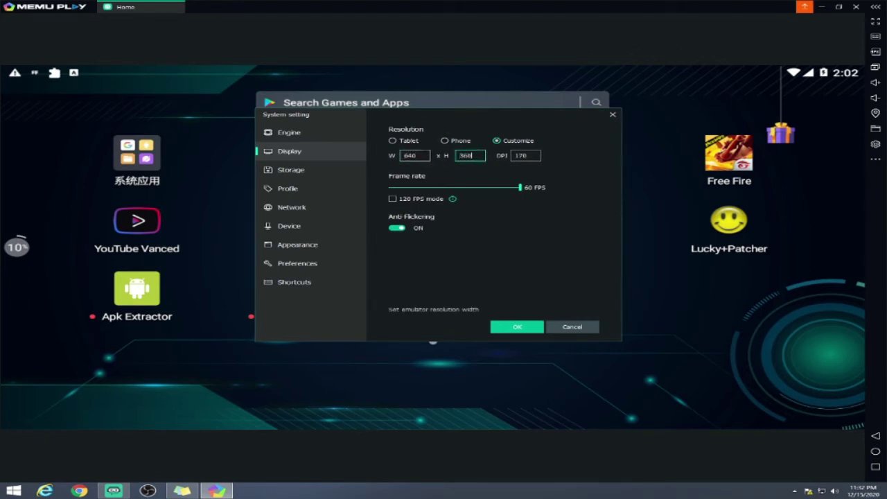
key(BackSpace)
text(0)
click(487, 157)
click(478, 156)
double_click(410, 155)
click(463, 156)
click(485, 158)
- Set the custom display resolution to 1280 x 720
double_click(414, 156)
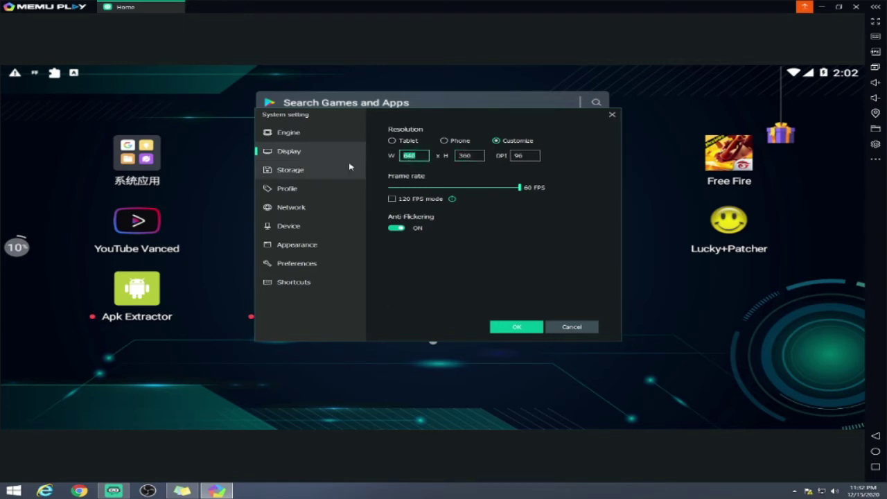
text(1280)
key(Tab)
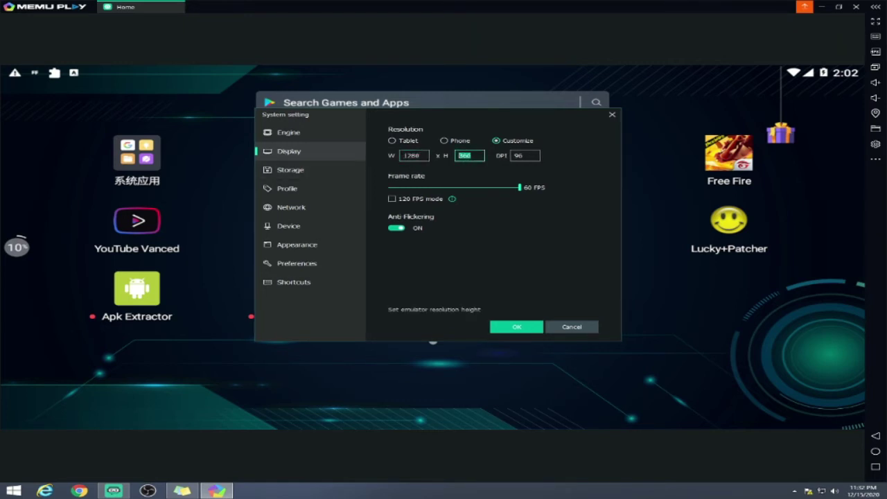
text(720)
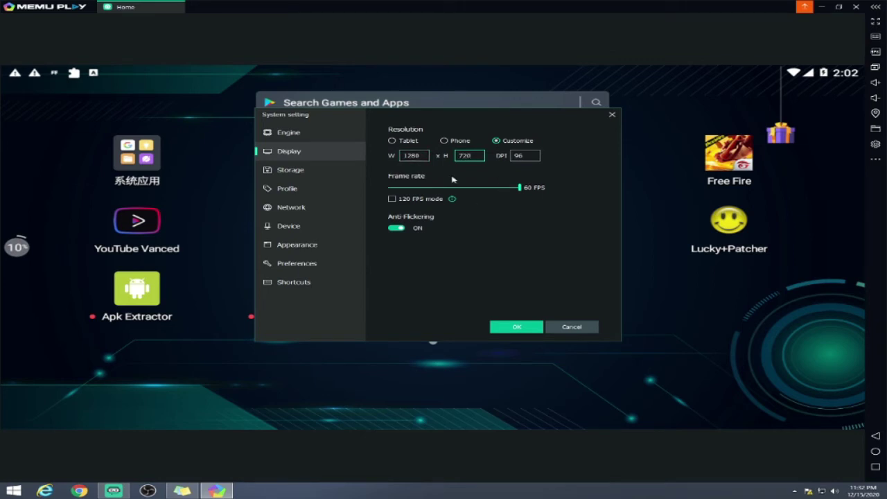
- Try 192 and 180 as the display DPI, and set it to 92
key(Tab)
text(192)
double_click(524, 155)
text(180)
double_click(524, 156)
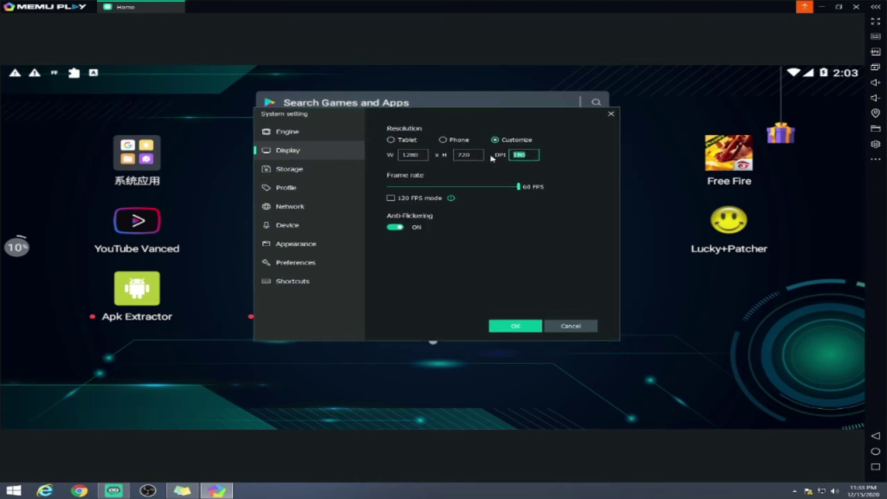
text(92)
- Try lowering the emulator's frame rate in the Display settings
mouse_move(519, 187)
mouse_down()
mouse_move(453, 198)
mouse_move(525, 195)
mouse_up()
mouse_move(519, 190)
mouse_move(519, 190)
mouse_down()
mouse_move(453, 192)
mouse_move(524, 188)
mouse_up()
mouse_move(405, 202)
drag(519, 188, 454, 196)
- Accept the system settings and dismiss the restart notice without restarting the emulator
click(541, 326)
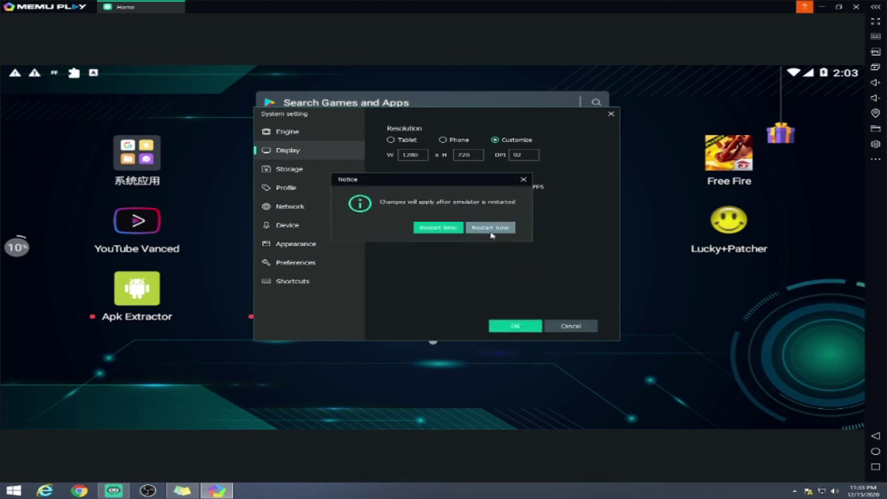
click(528, 180)
click(611, 113)
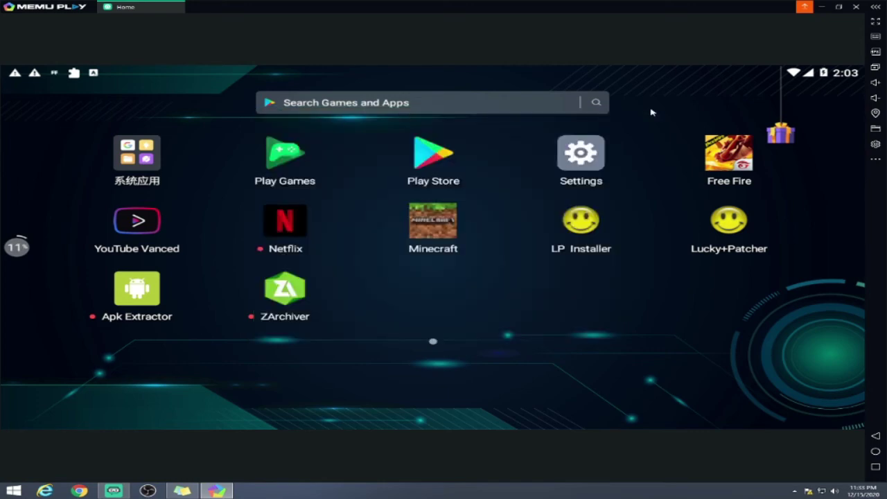
- Close MEmu and refresh the Windows desktop
click(857, 7)
click(429, 245)
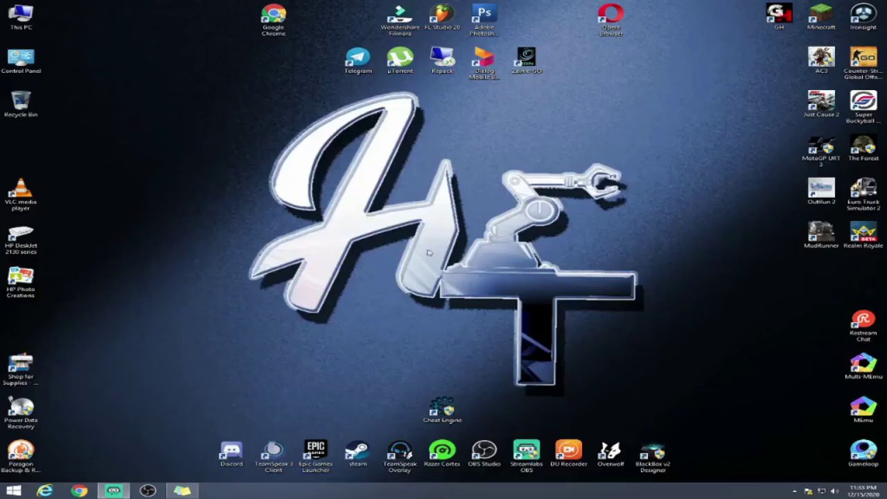
right_click(520, 191)
click(540, 212)
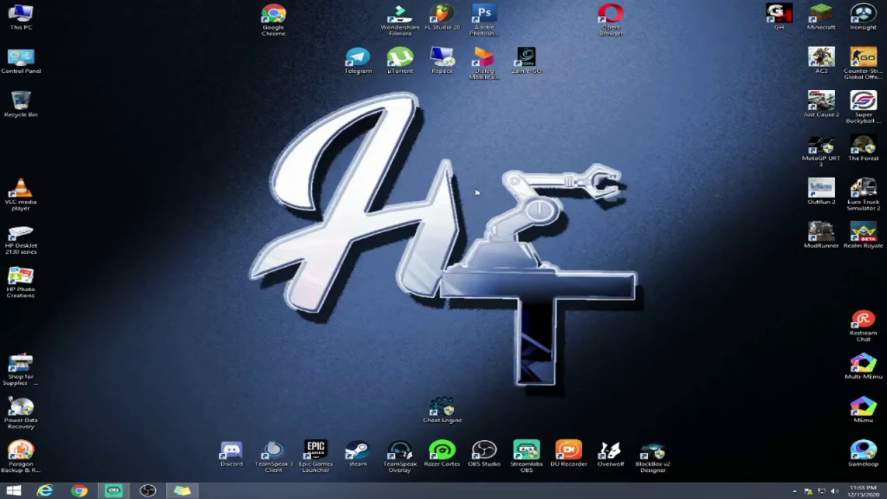